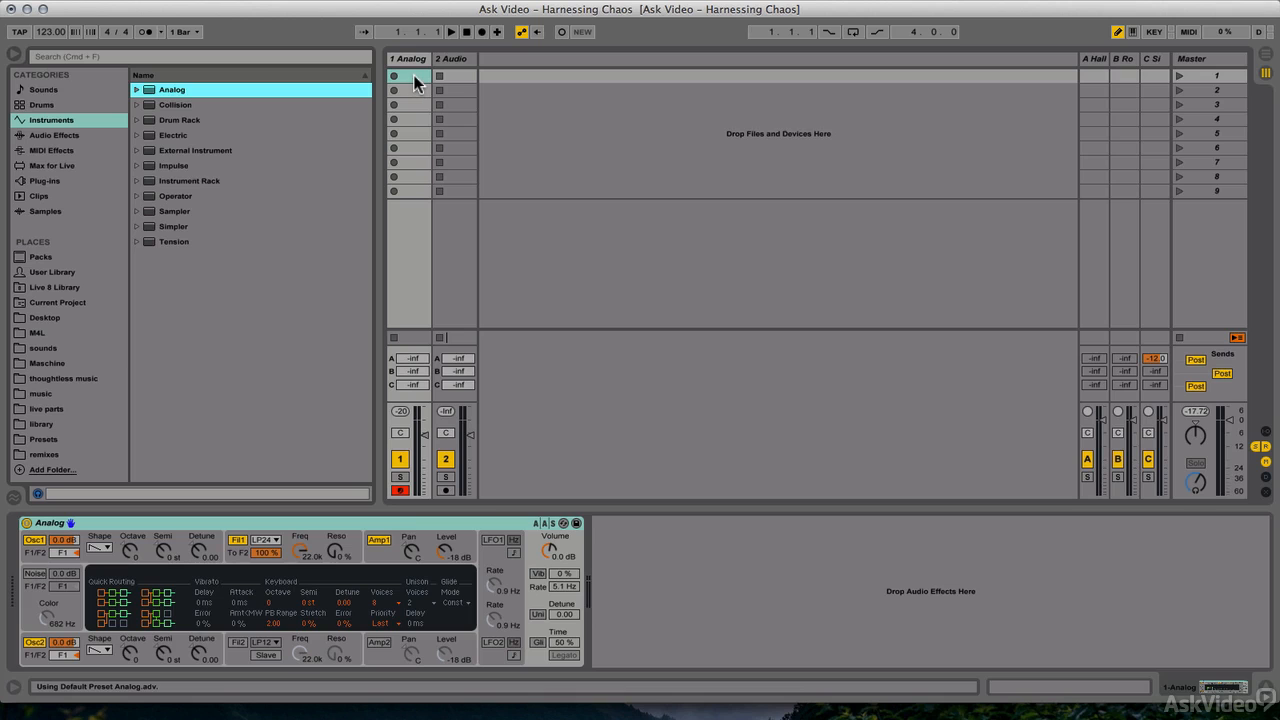
- Create a MIDI clip in the Analog track's first slot, draw consecutive 1/16 C3 notes from 1.1.1 to 1.4.2, and launch it
double_click(414, 77)
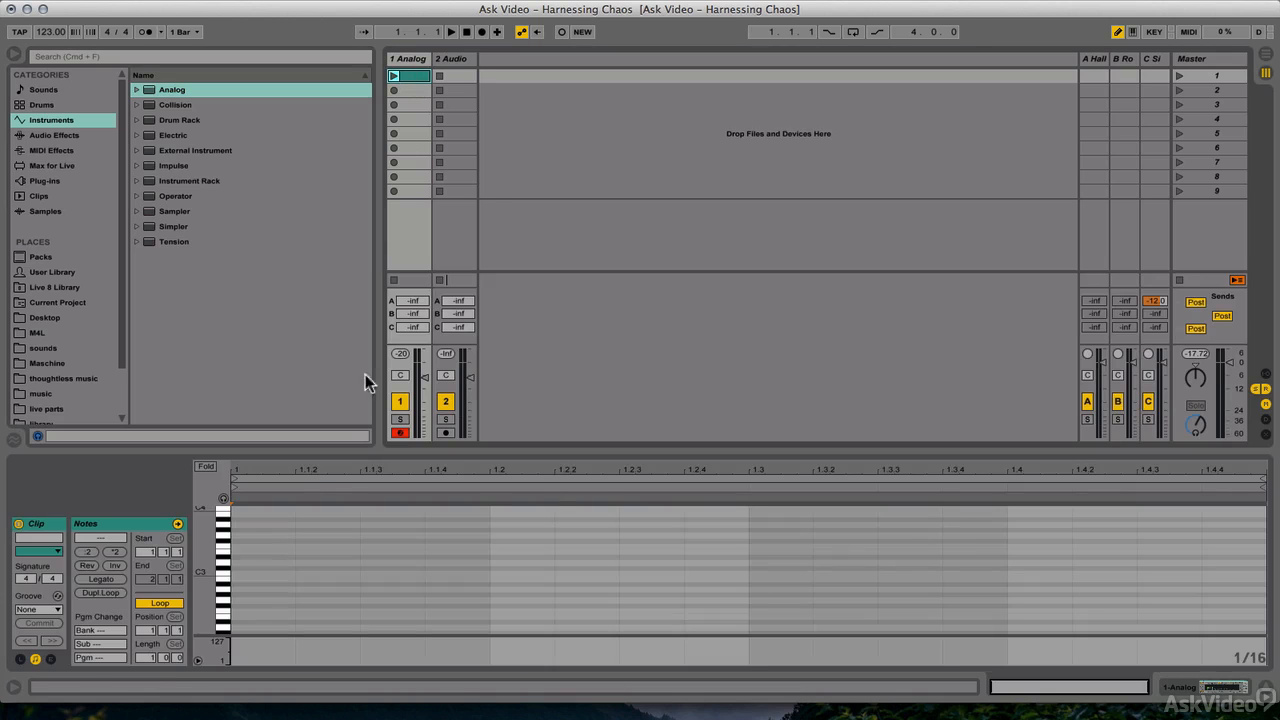
left_click(255, 572)
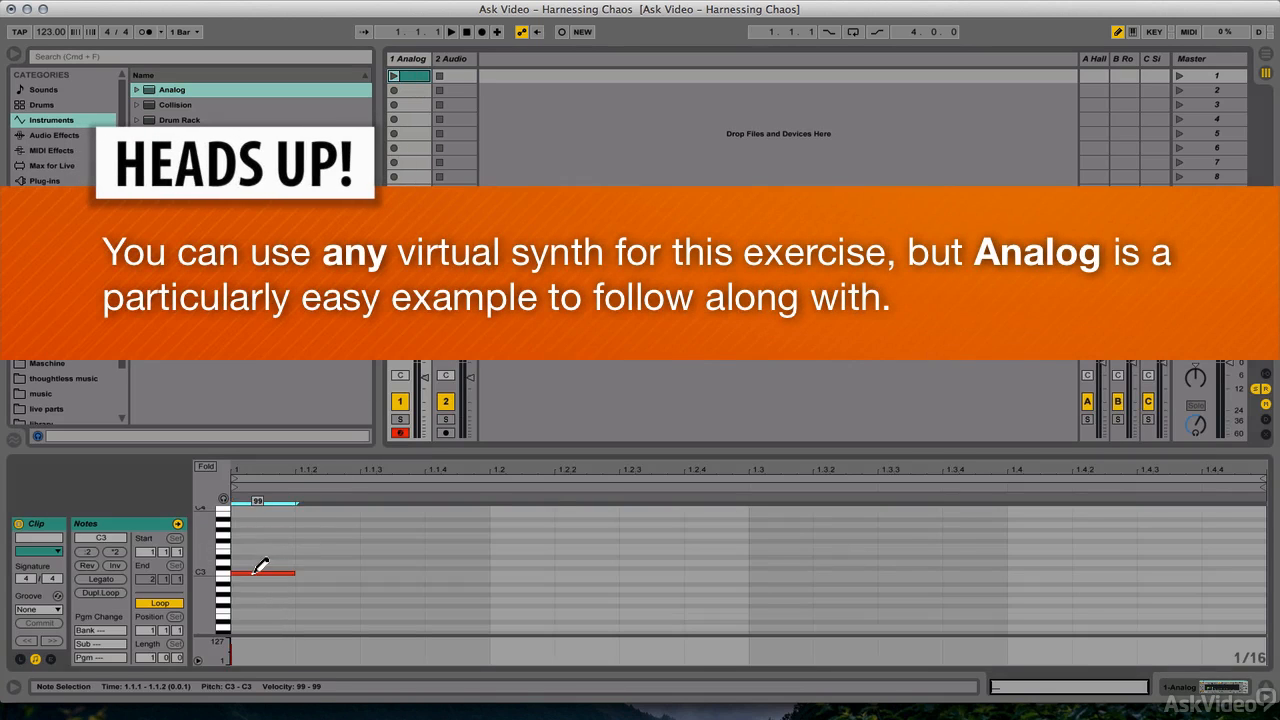
left_click_drag(317, 568, 1023, 569)
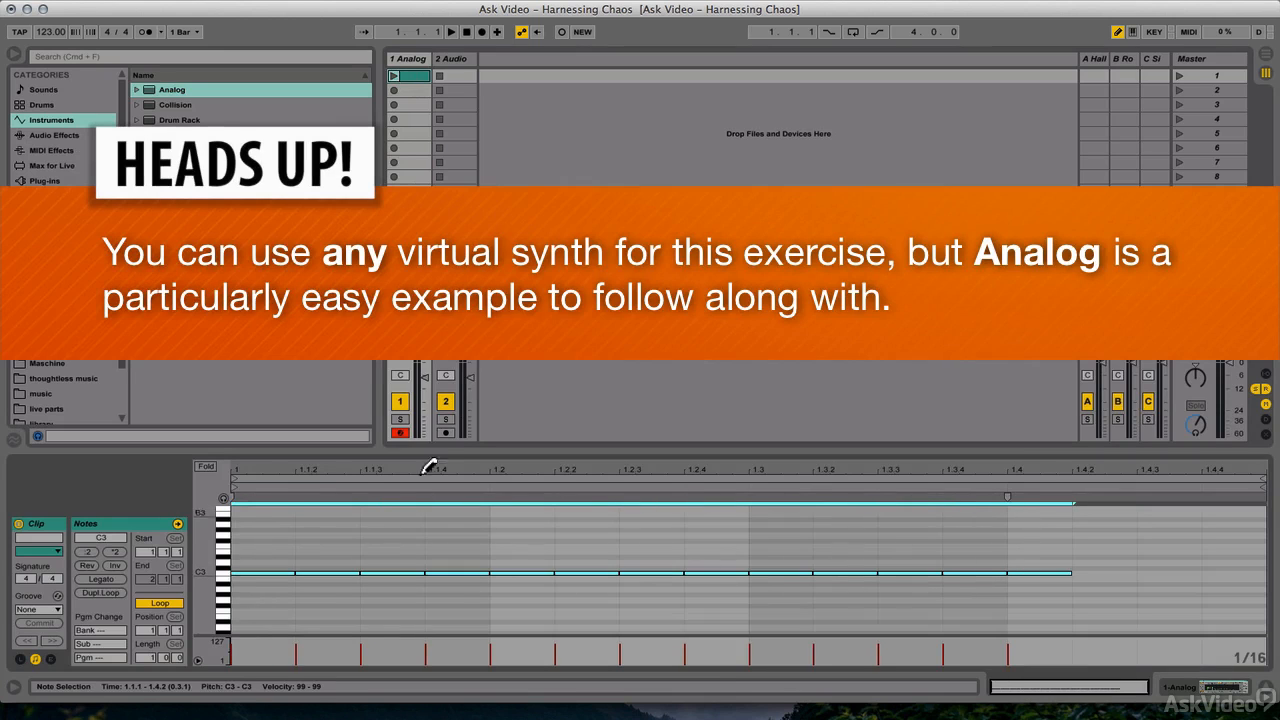
left_click(393, 76)
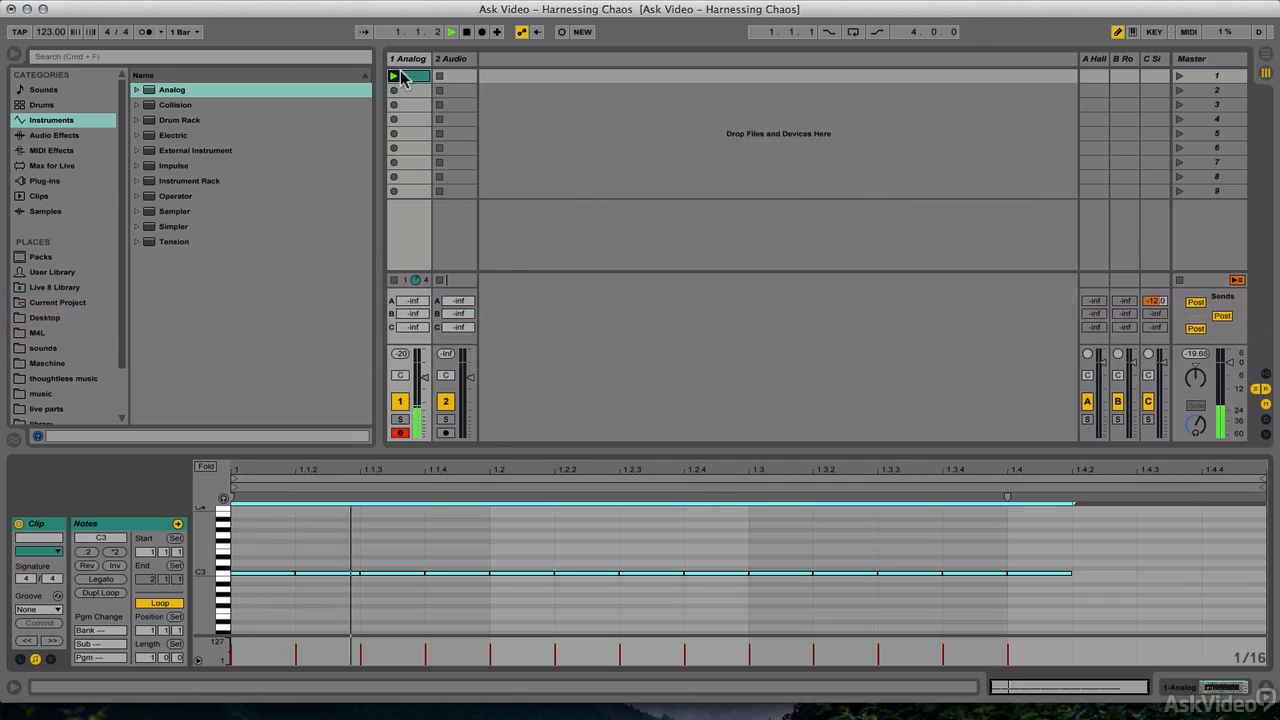
- Shape Analog's Amp1 envelope with a 227 ms decay and 0.00 sustain
double_click(403, 61)
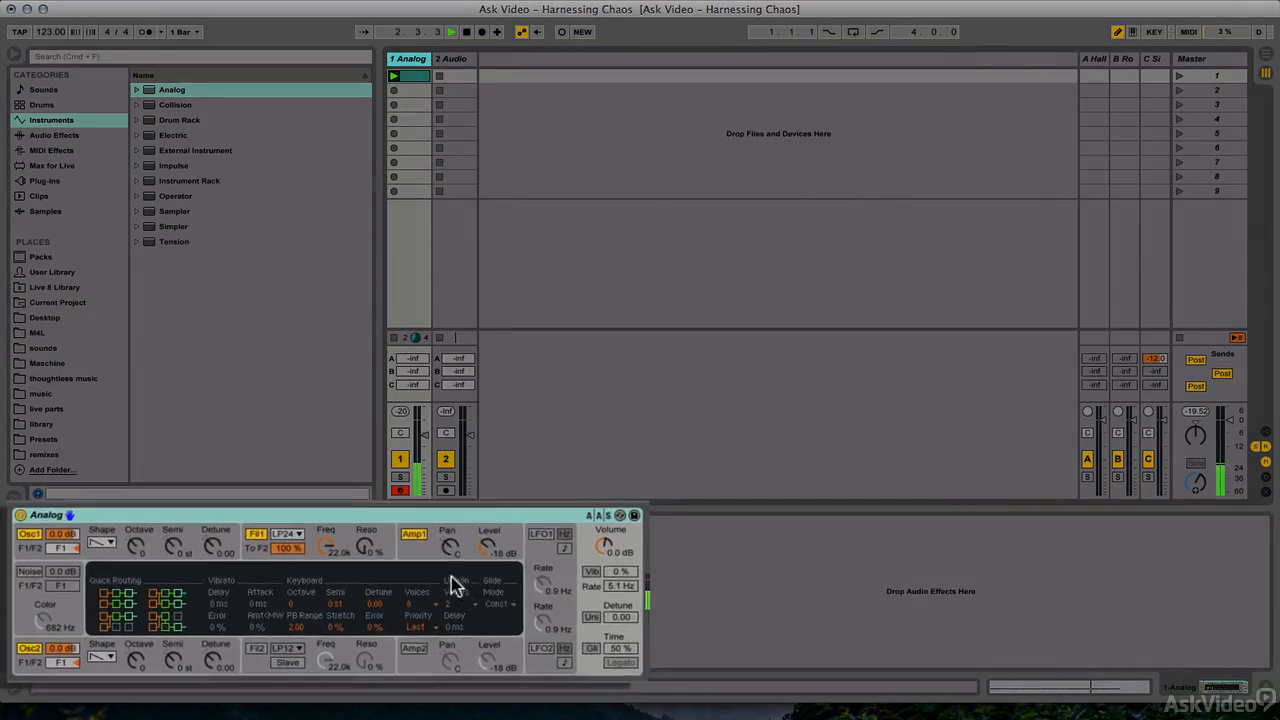
left_click(380, 541)
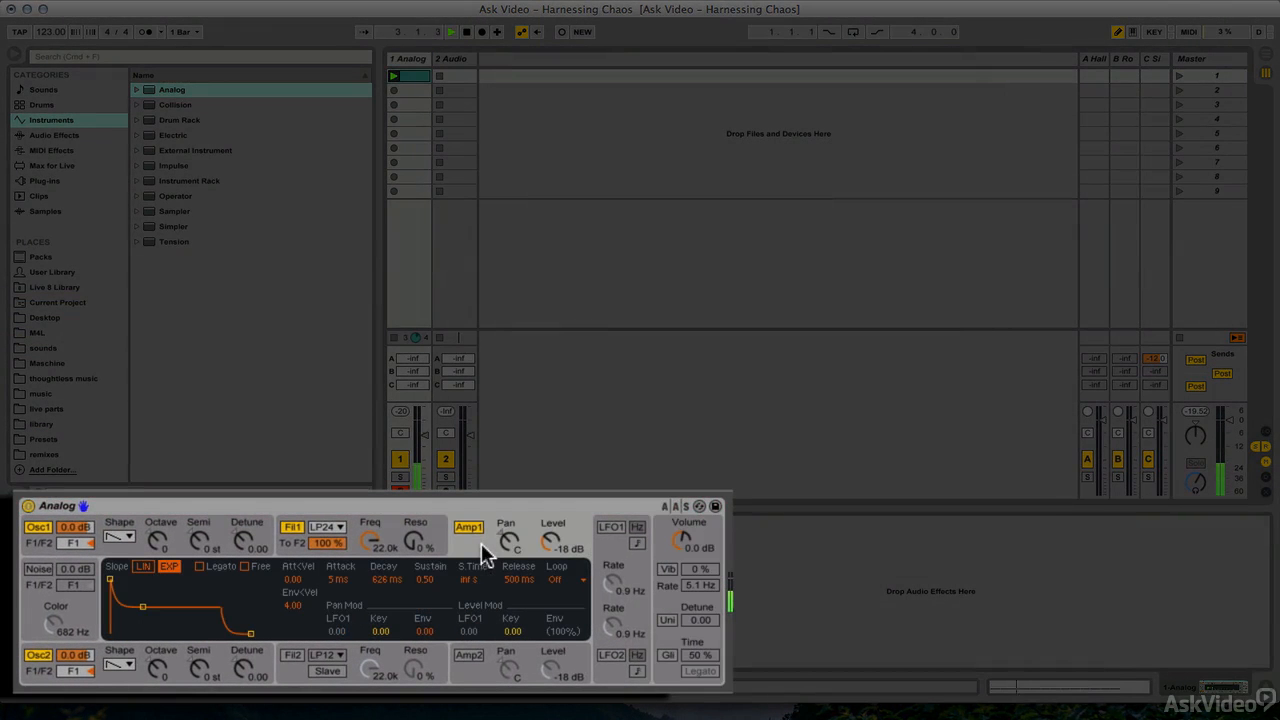
left_click_drag(143, 608, 133, 633)
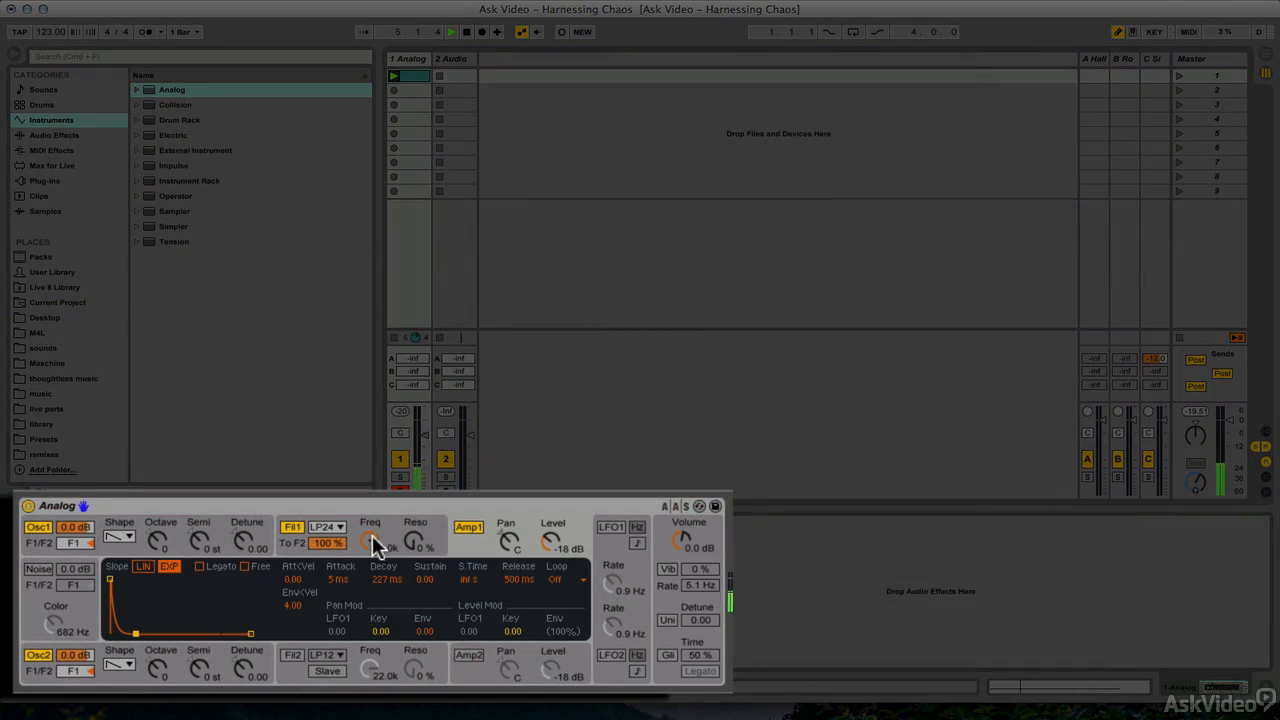
- Set Analog's Fil1 to 139 Hz frequency and 16 % resonance, with 227 ms envelope decay, 0.00 sustain and 6.50 envelope frequency modulation
left_click_drag(370, 537, 370, 590)
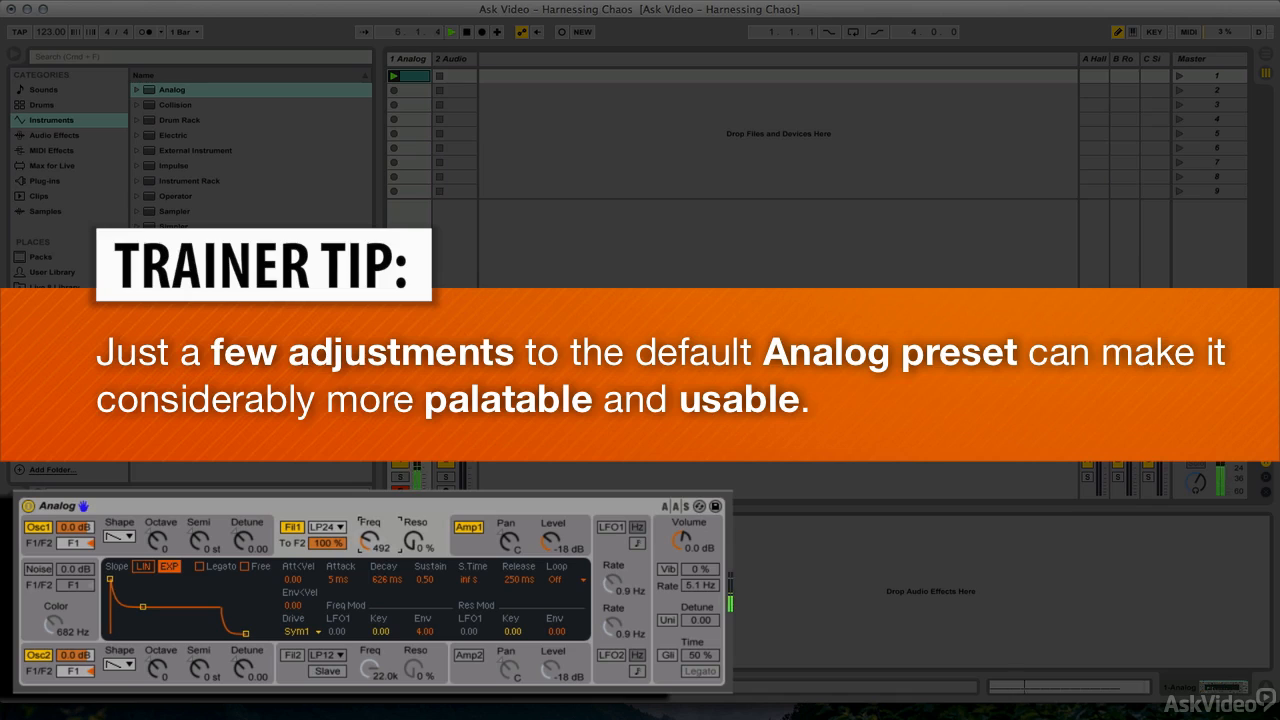
left_click_drag(141, 604, 136, 633)
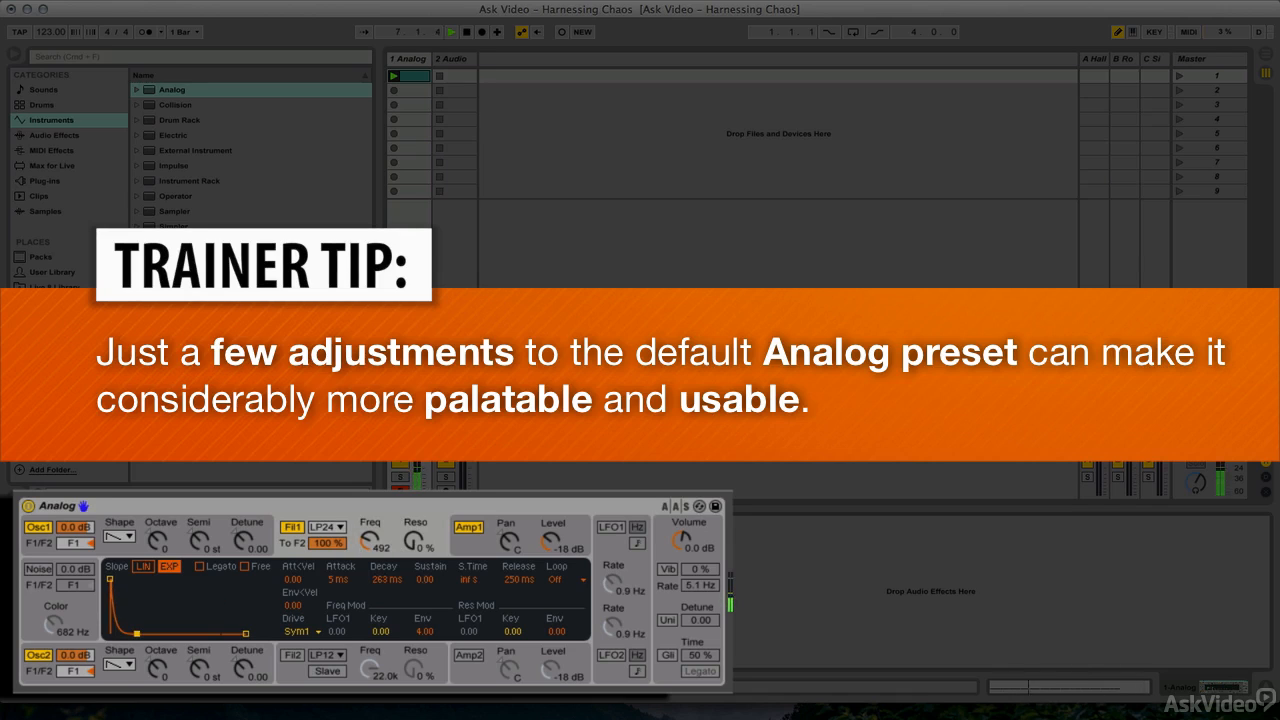
left_click(426, 632)
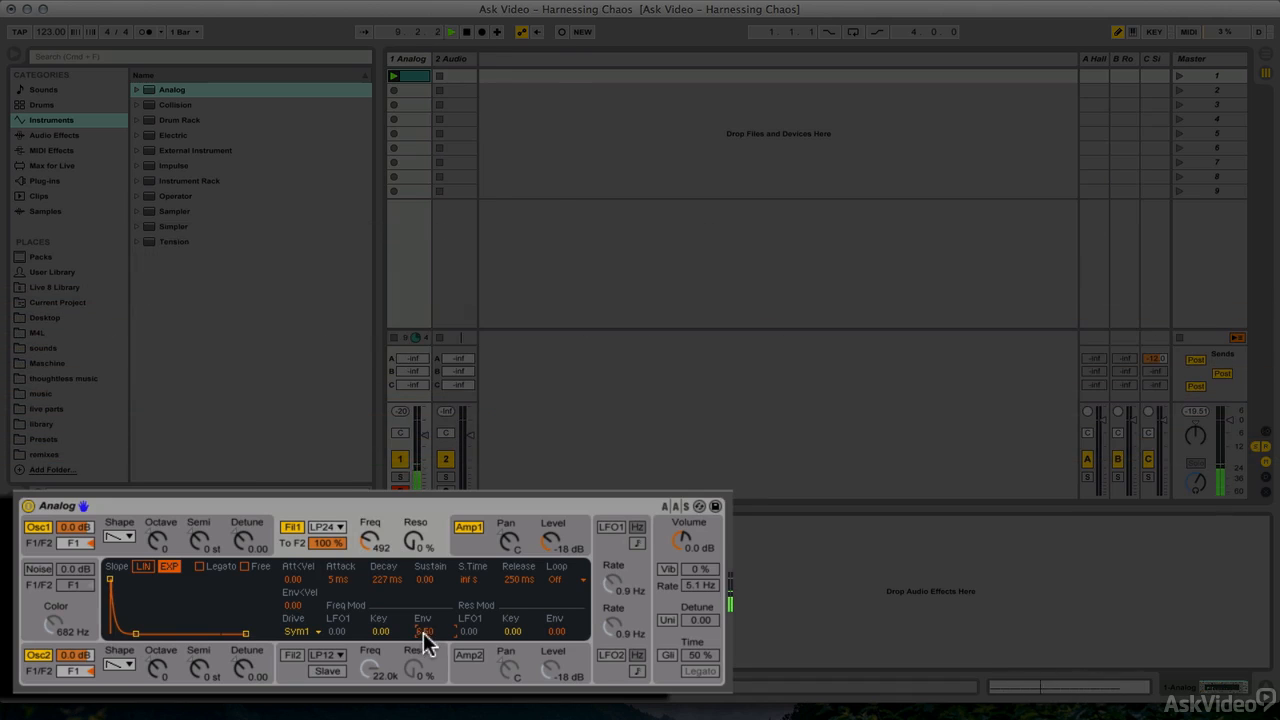
left_click_drag(369, 538, 413, 532)
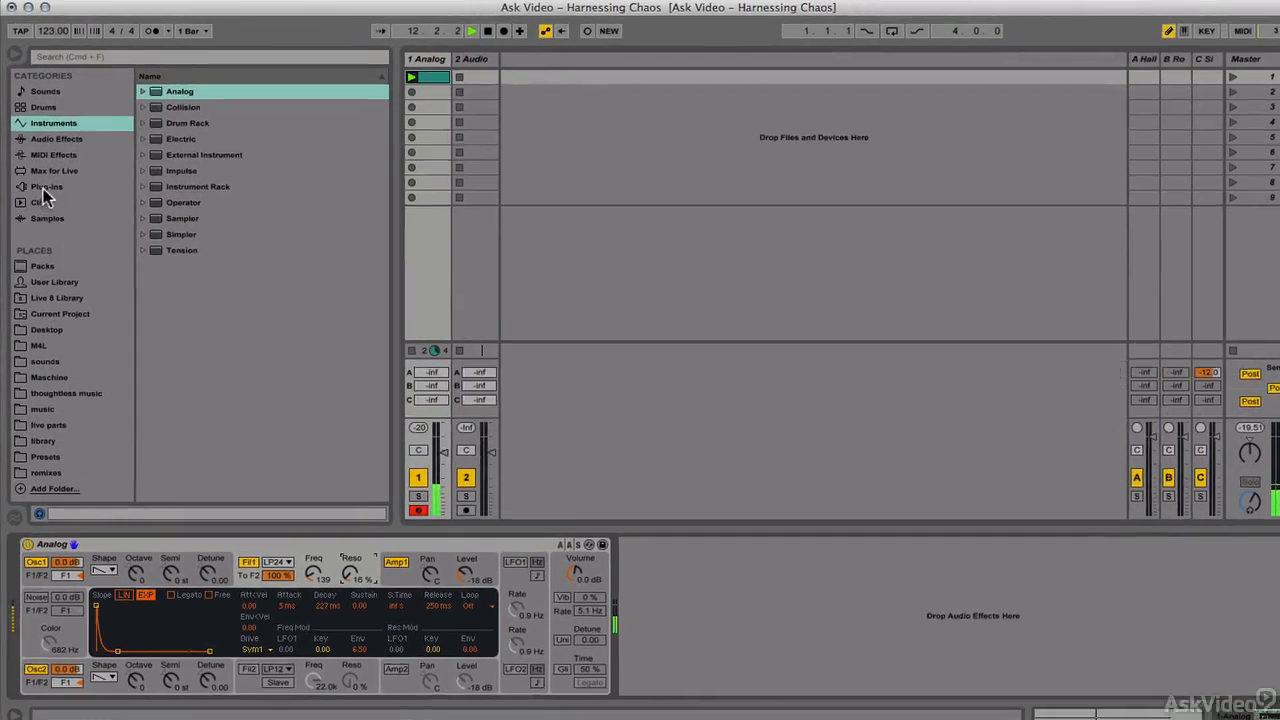
- Add the Random MIDI effect in front of Analog and set its Chance to 100 %
left_click(47, 155)
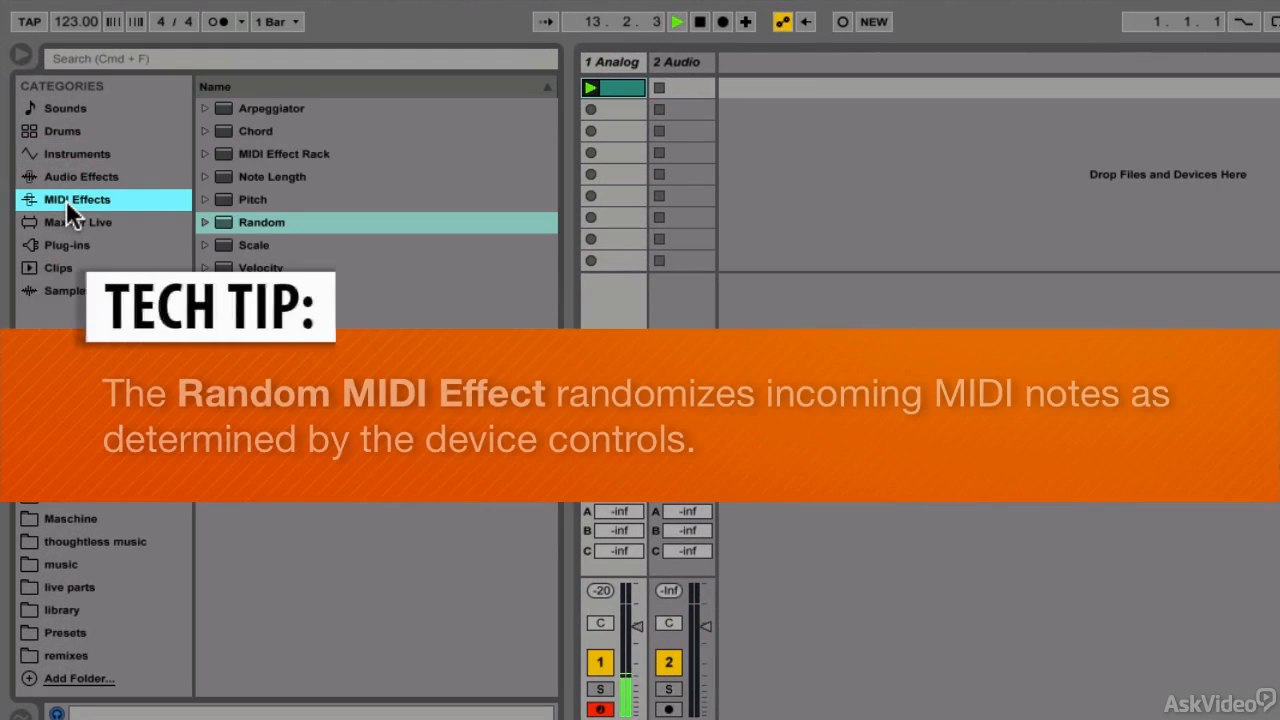
left_click_drag(228, 220, 61, 404)
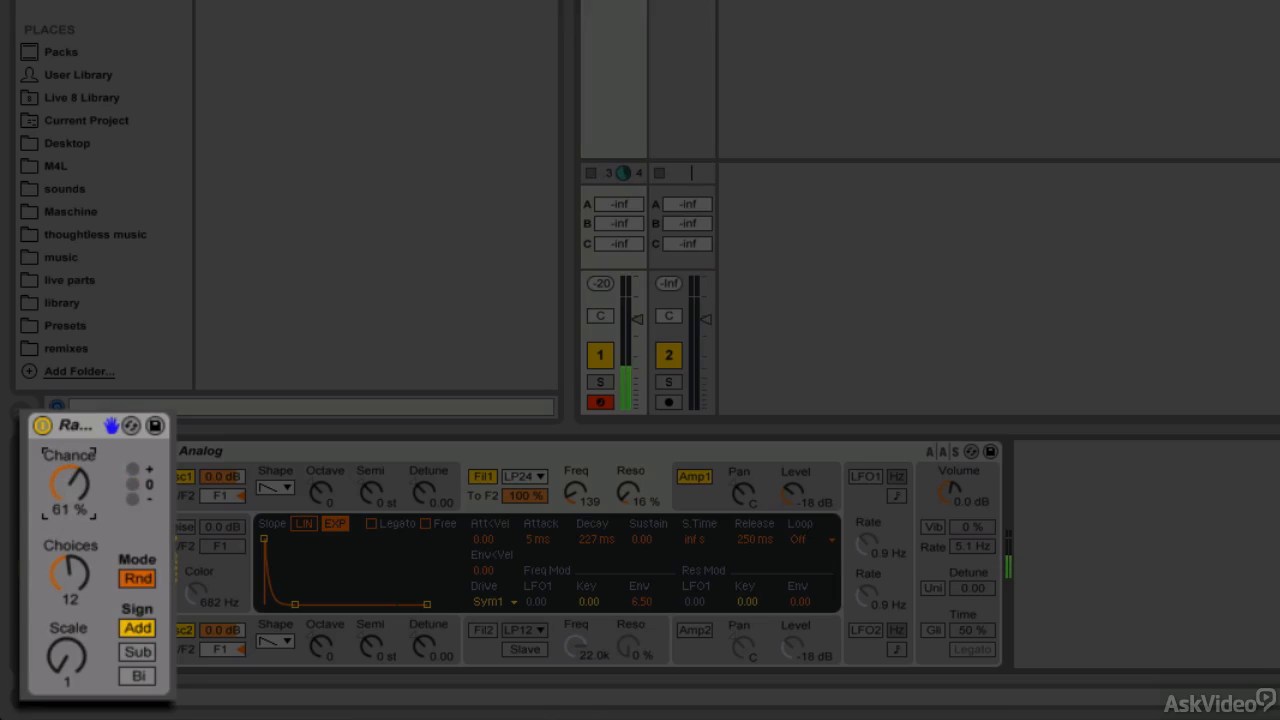
left_click_drag(69, 484, 69, 445)
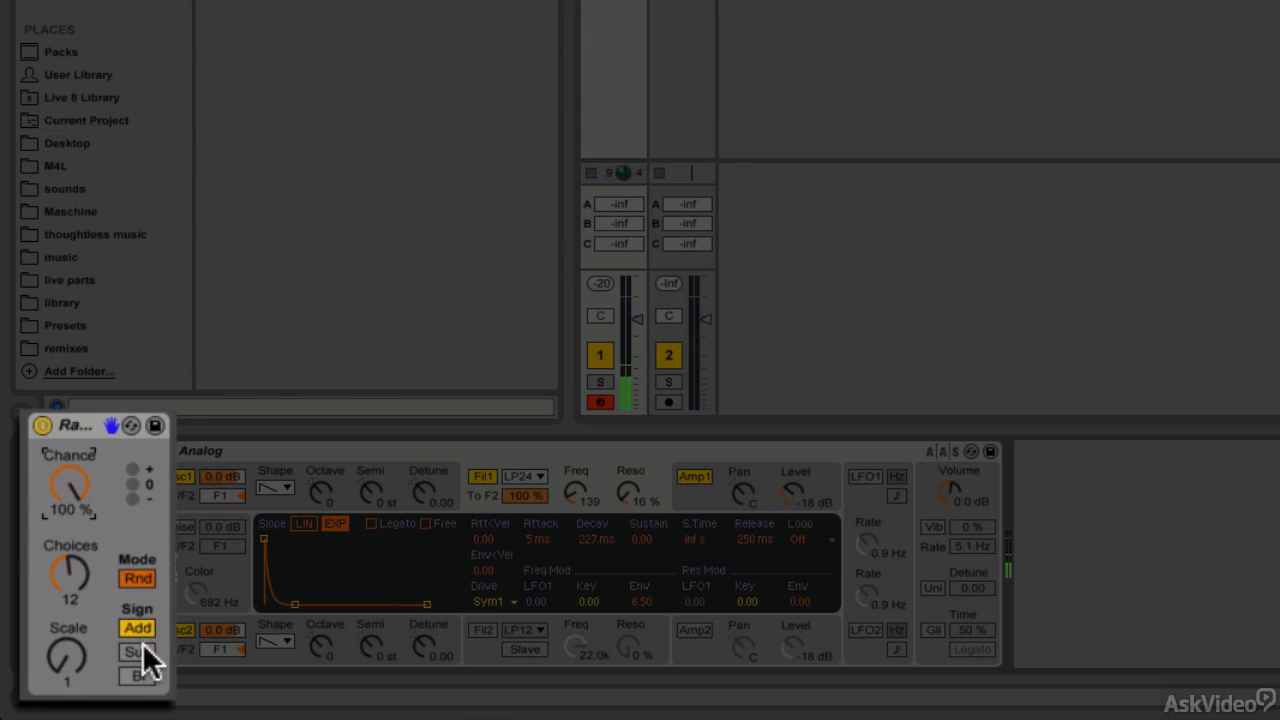
- Toggle Random's Mode and return it to Rnd, and switch Sign to Sub and finally to Bi
left_click(145, 576)
left_click(139, 578)
left_click(141, 650)
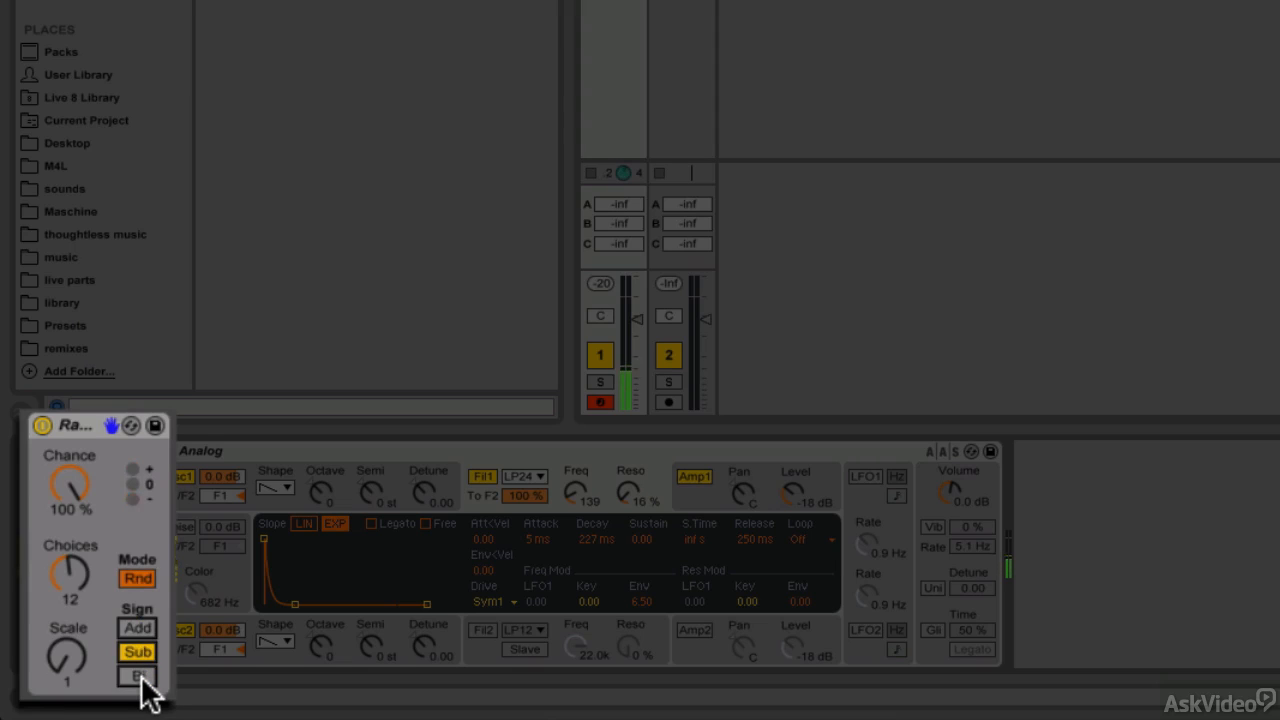
left_click(138, 677)
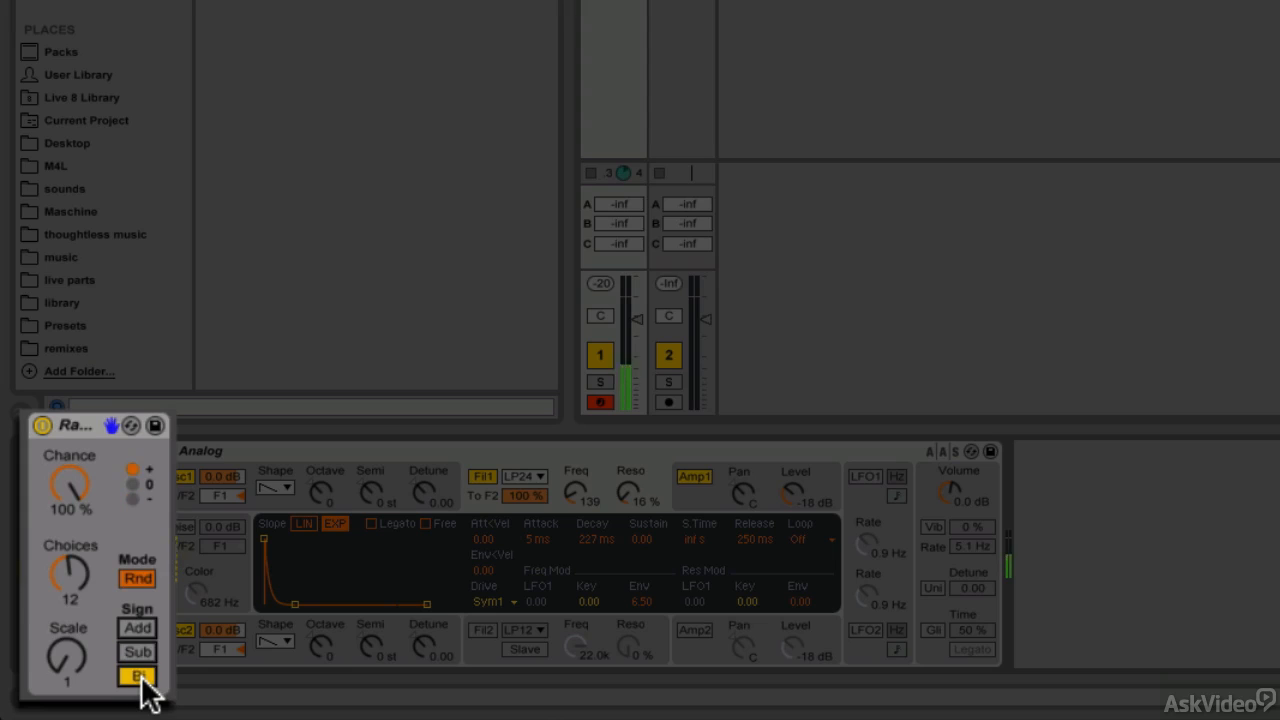
- Try Random's Choices at 24 and reduce it to 2
left_click(70, 570)
left_click_drag(70, 570, 70, 541)
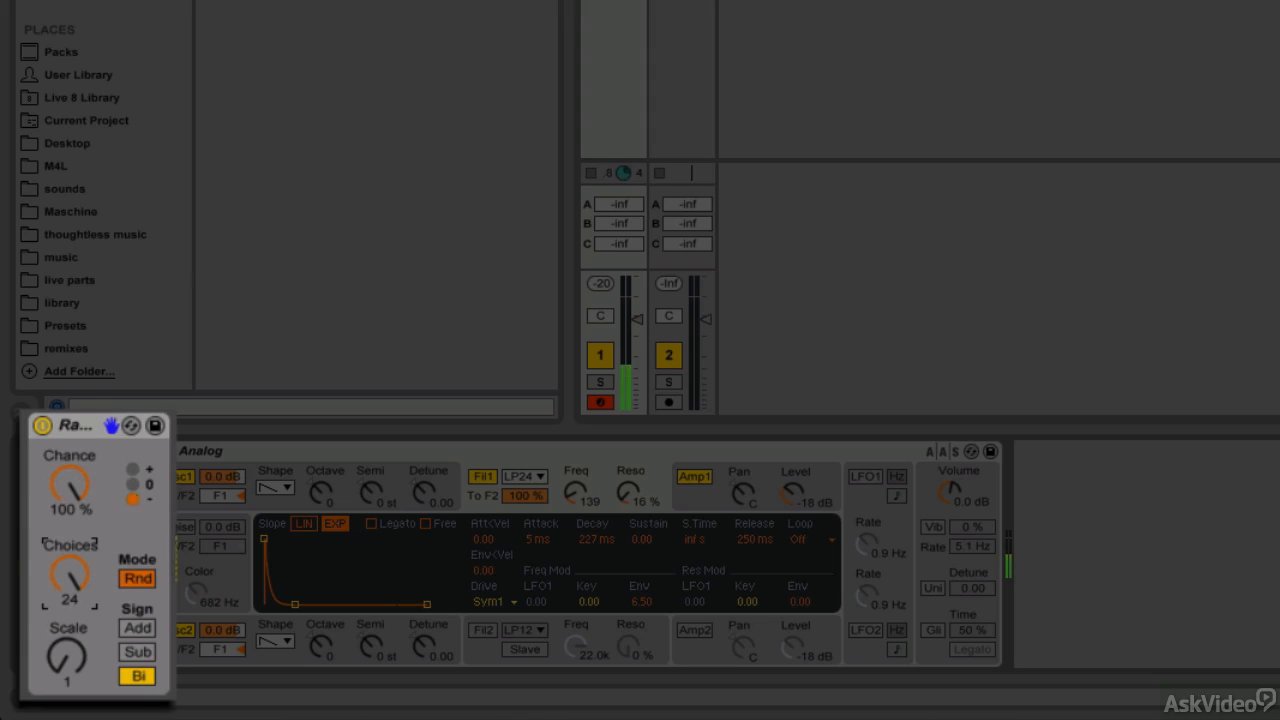
left_click_drag(70, 573, 70, 595)
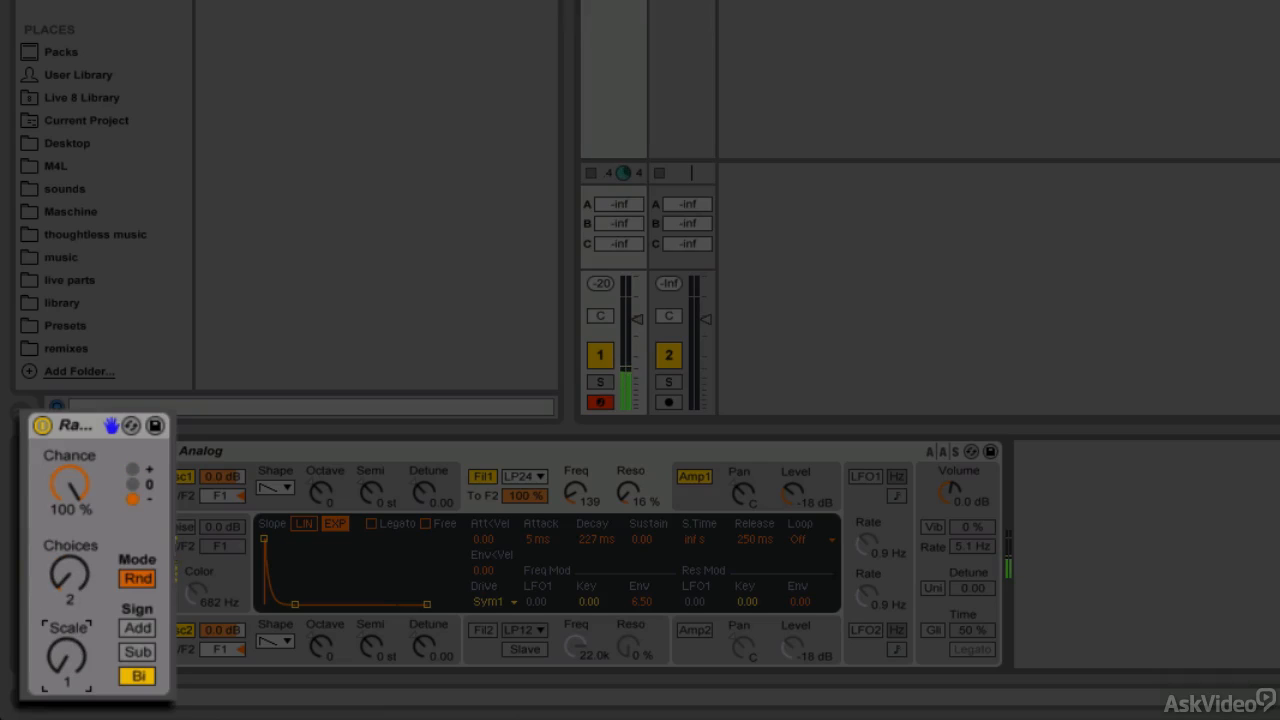
- Try different Scale amounts on Random, settling on Choices 12 and Scale 4
left_click_drag(67, 656, 67, 644)
left_click_drag(67, 656, 67, 662)
left_click_drag(67, 656, 67, 616)
left_click_drag(67, 655, 67, 661)
left_click_drag(77, 568, 77, 555)
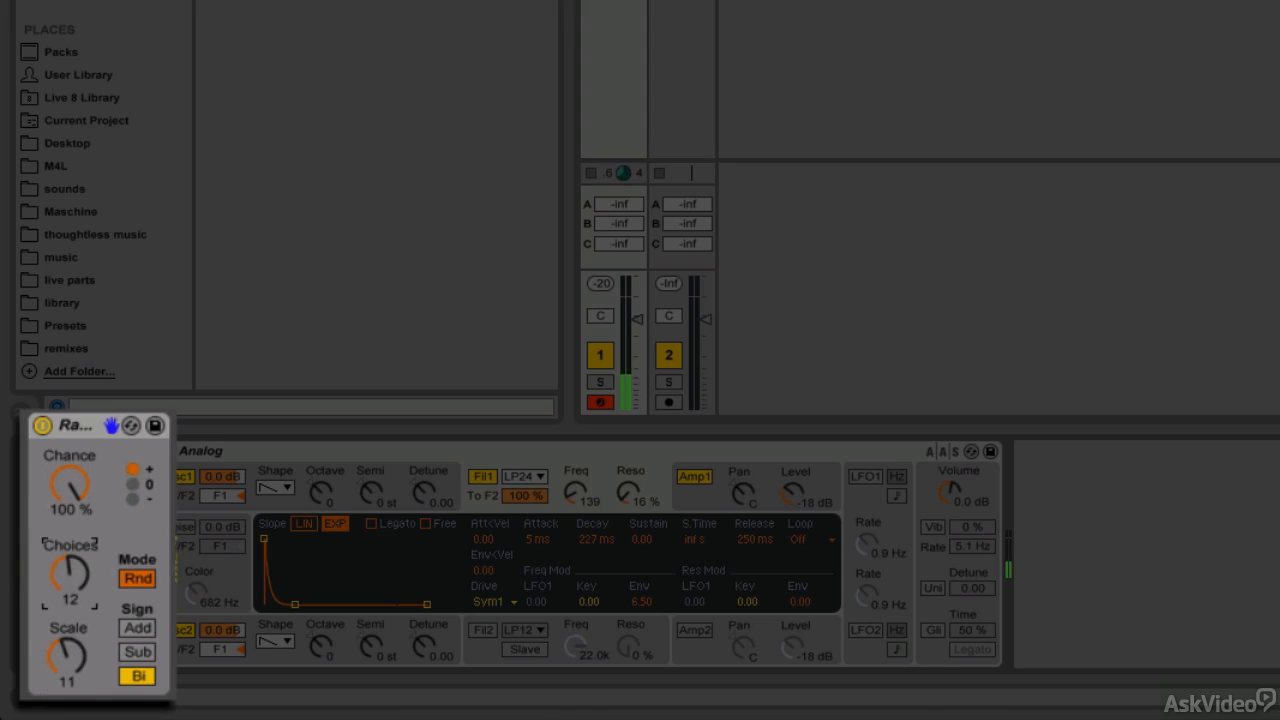
left_click_drag(69, 656, 69, 672)
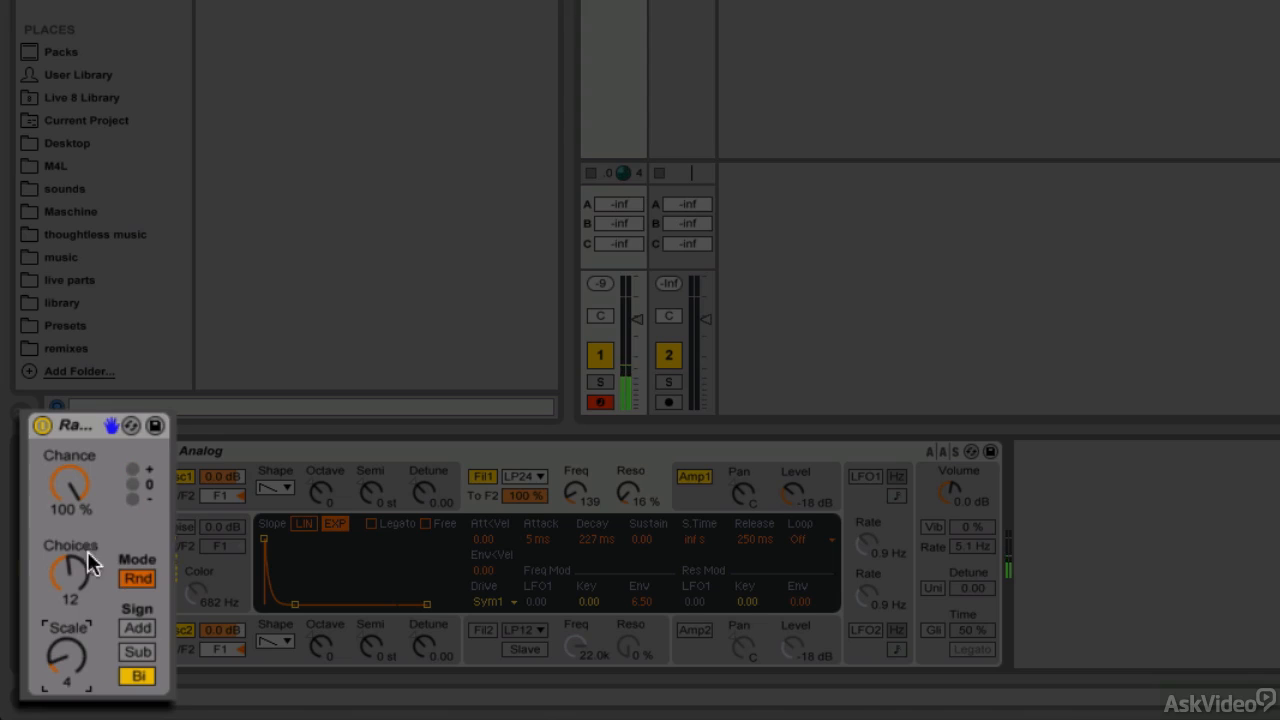
- Drop Random's Chance to 0 %, review the clip's notes, and restore Chance to 100 %
left_click_drag(72, 482, 72, 526)
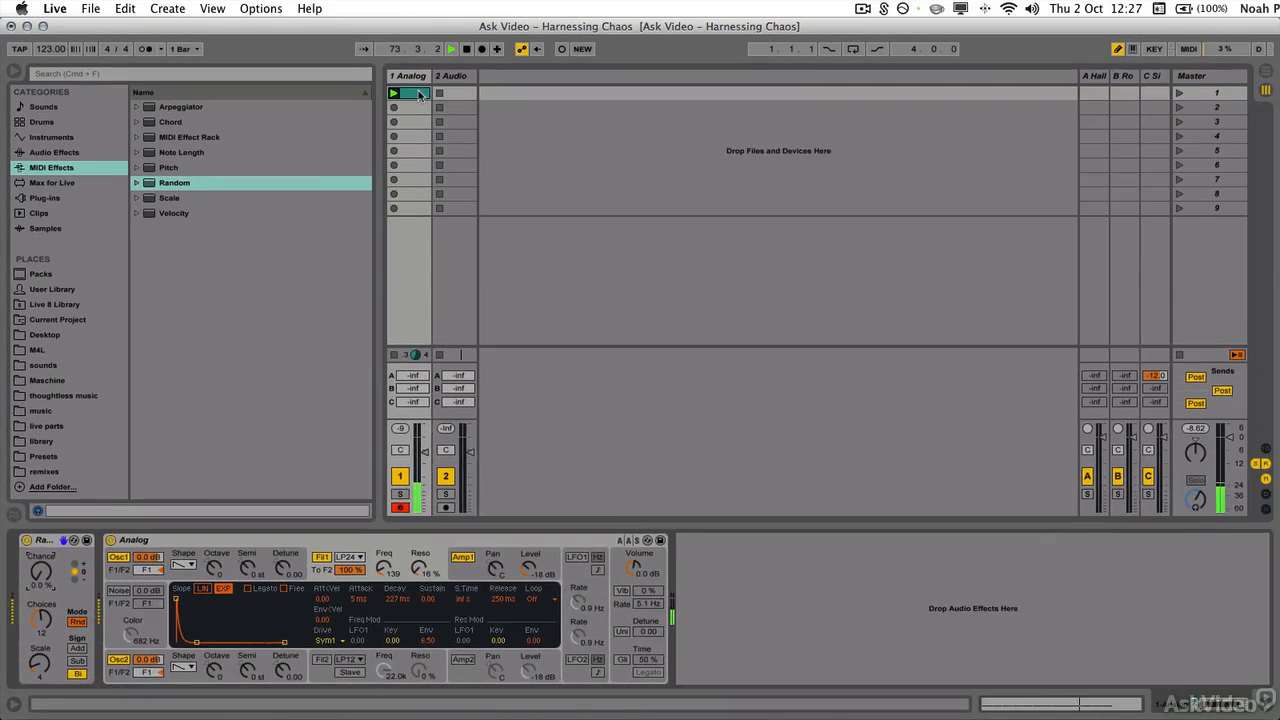
left_click(420, 93)
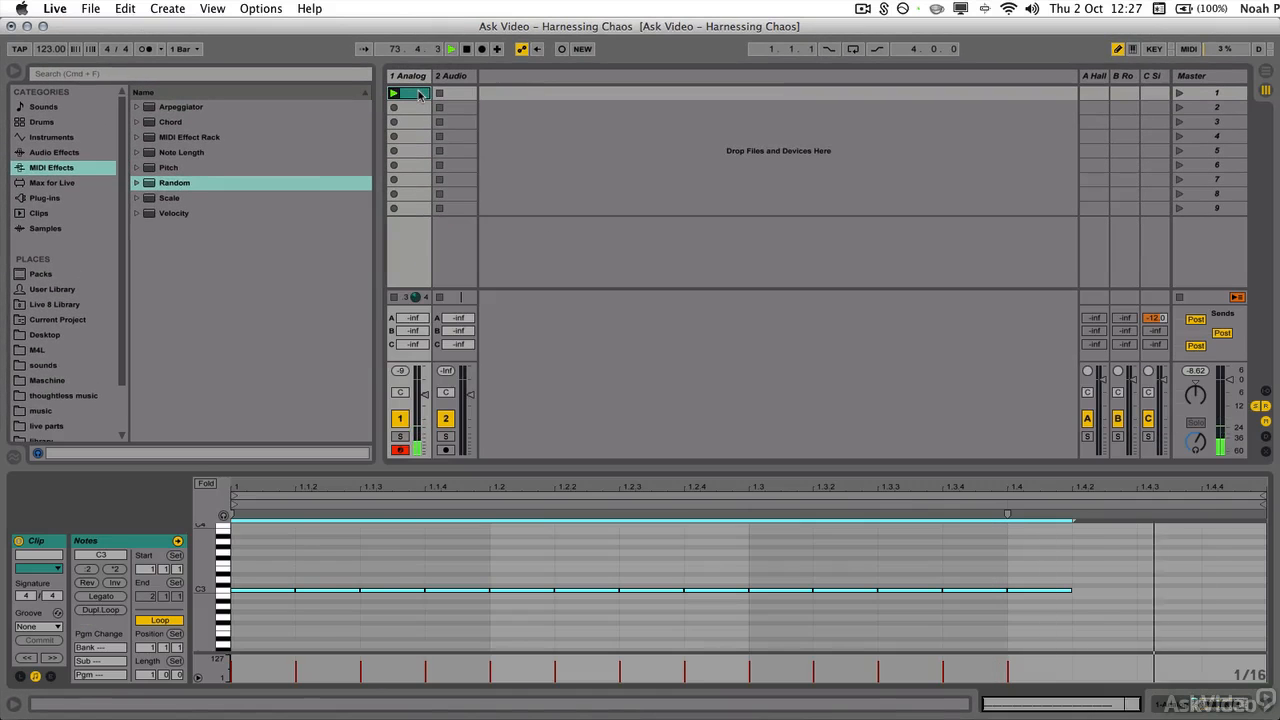
left_click(418, 78)
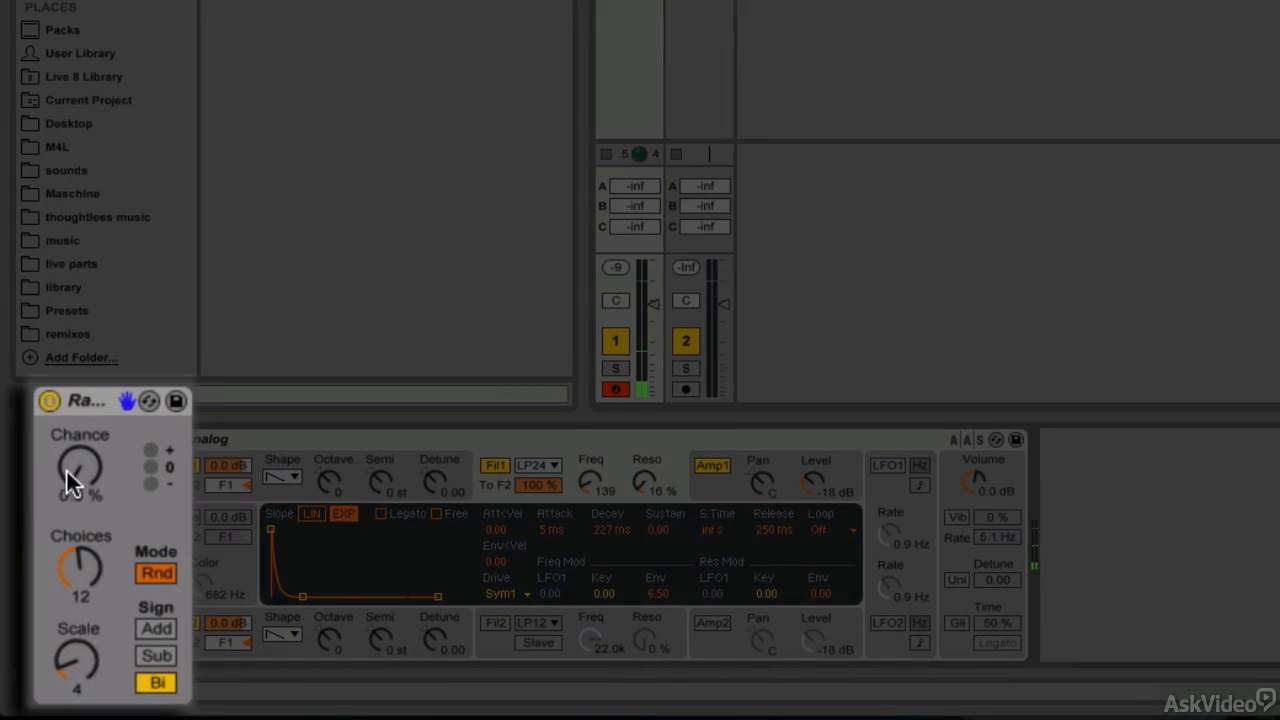
left_click_drag(66, 468, 66, 368)
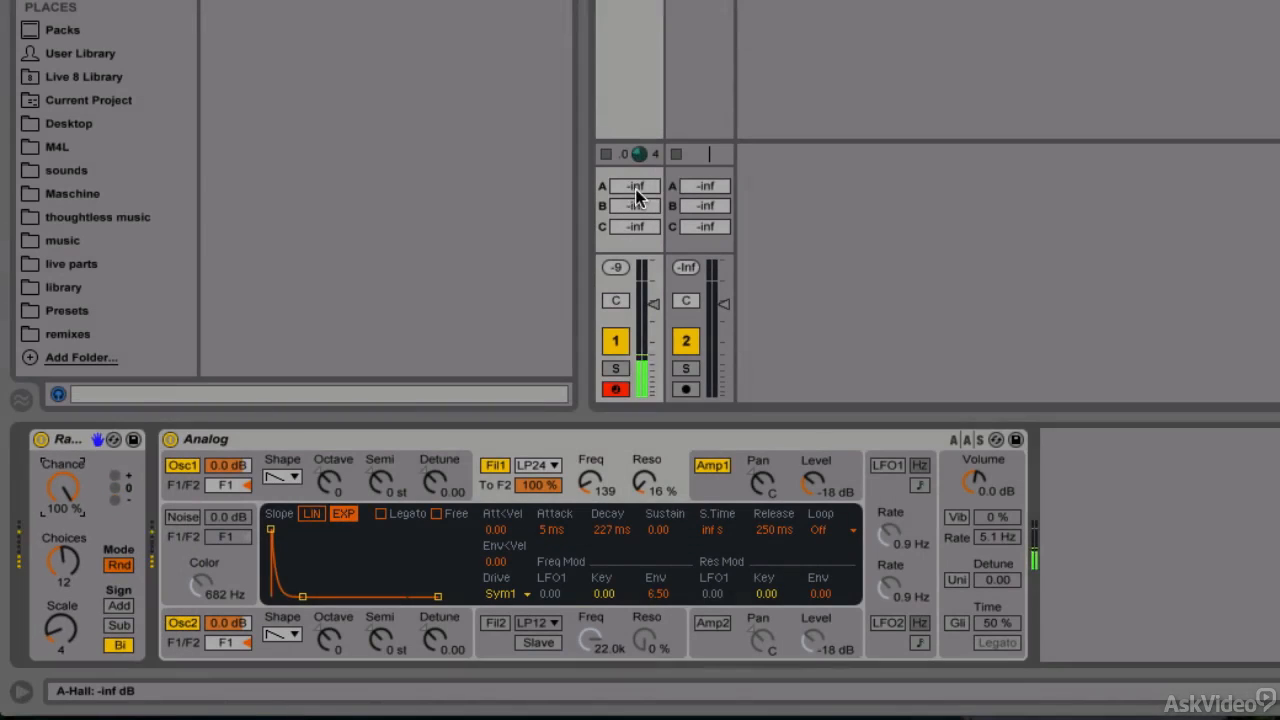
- Raise the Analog track's send A to -8.0 dB
left_click_drag(637, 193, 637, 164)
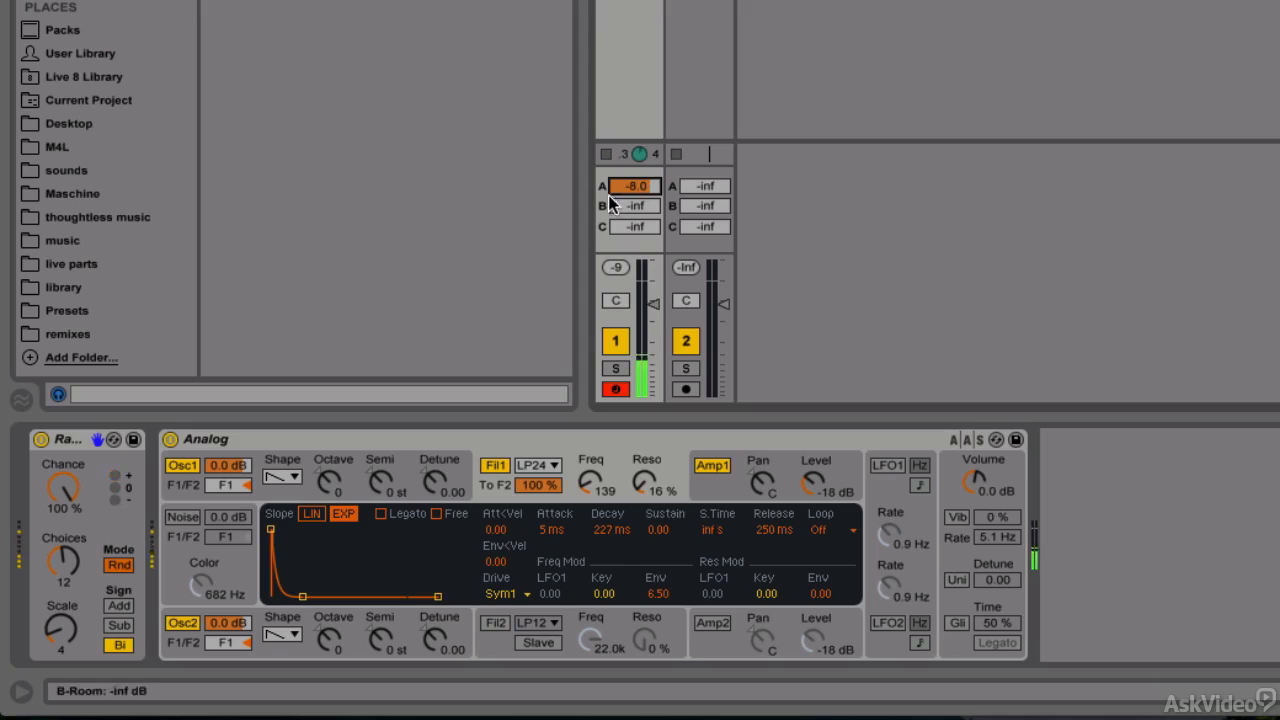